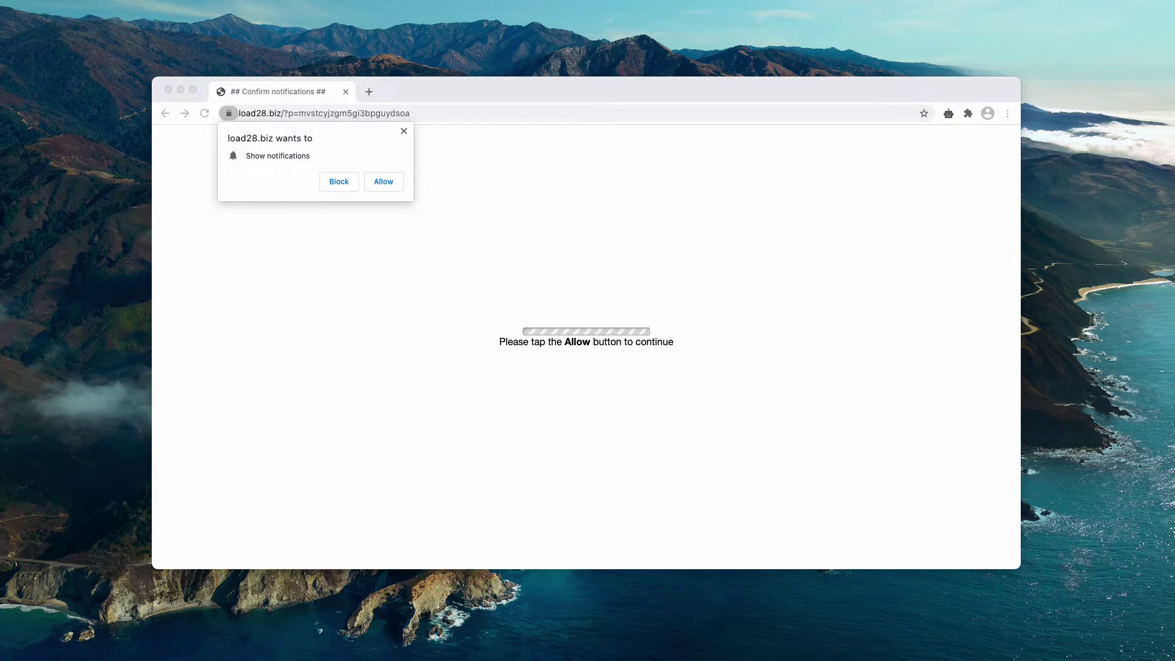
# Reposition the Chrome window and allow load28.biz to show notifications.
pyautogui.moveTo(553, 96); pyautogui.dragTo(557, 111)
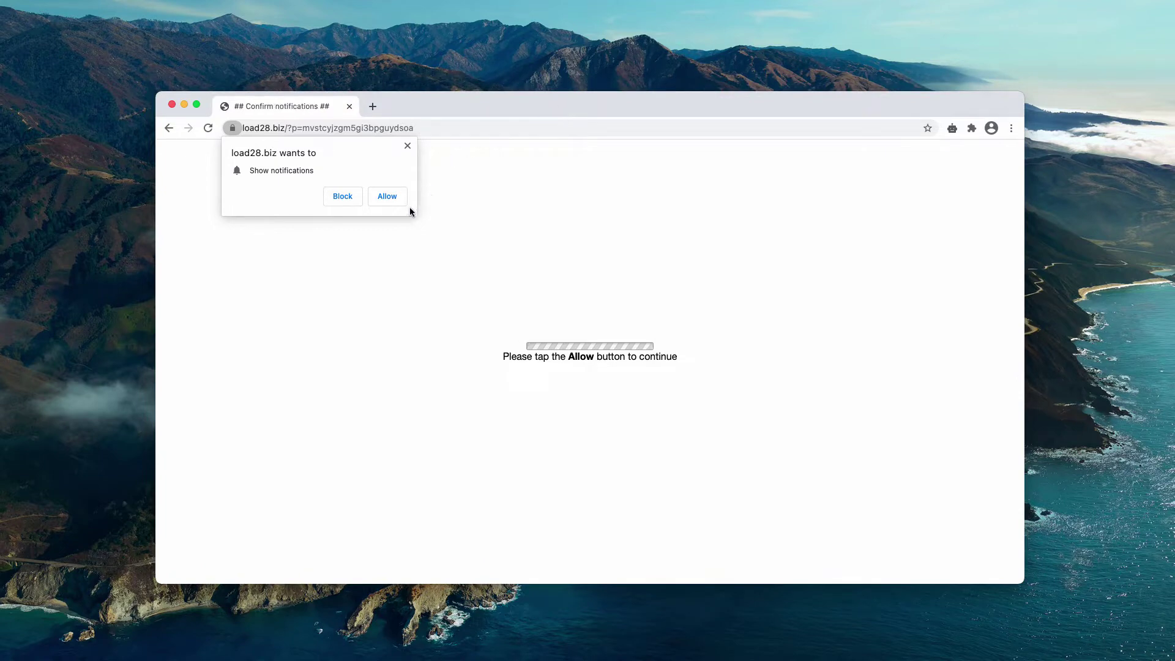
pyautogui.click(389, 198)
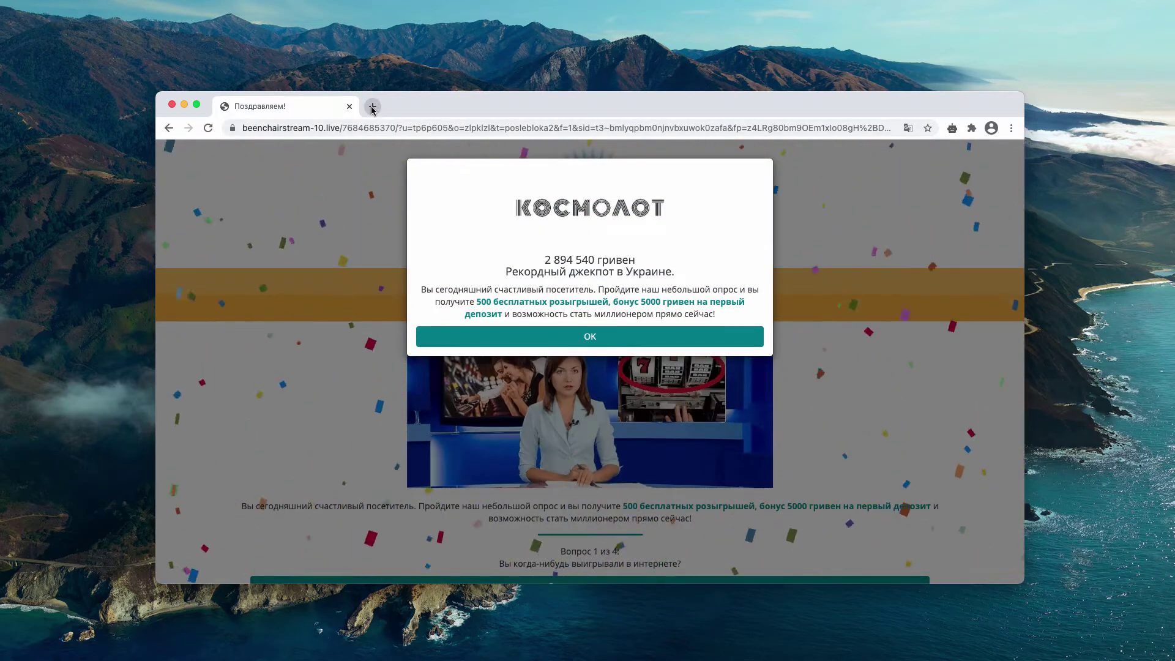
# Open a new Chrome tab showing the Google start page.
pyautogui.click(373, 107)
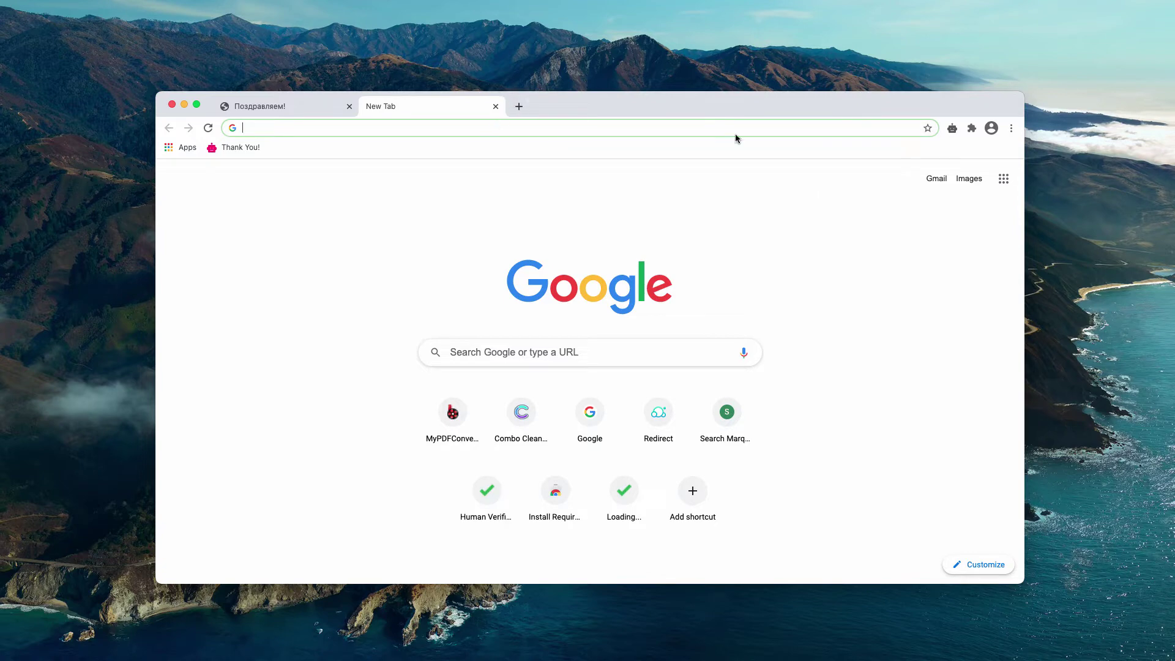
# Go to Chrome Settings > Privacy and security > Site Settings > Notifications.
pyautogui.click(1011, 128)
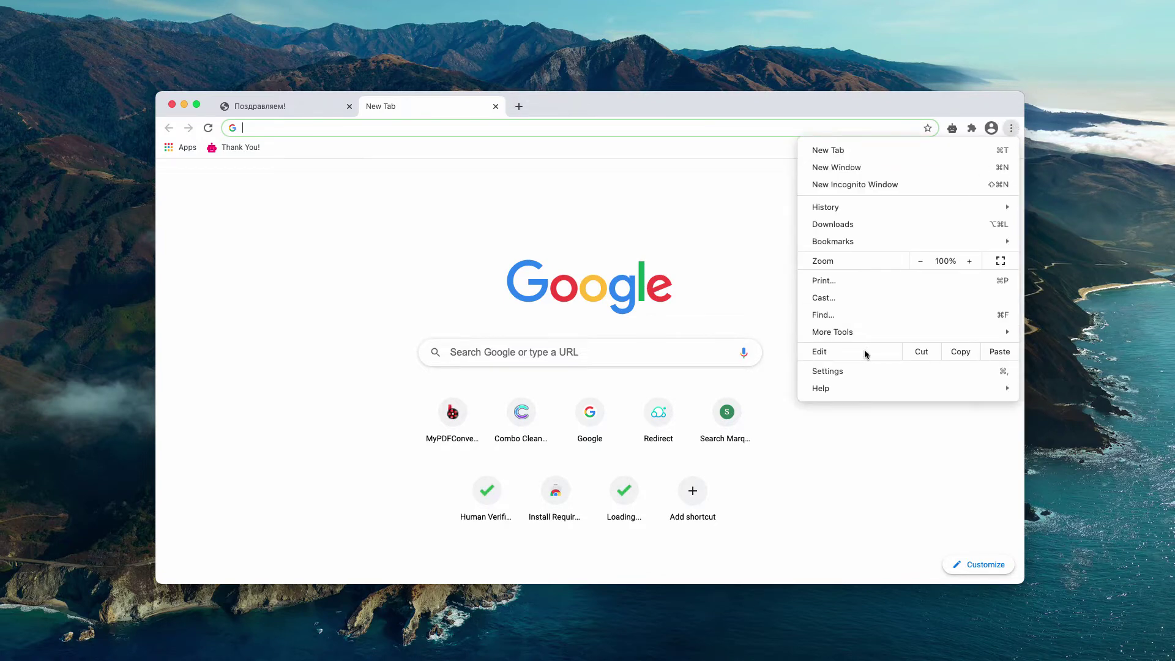
pyautogui.click(840, 372)
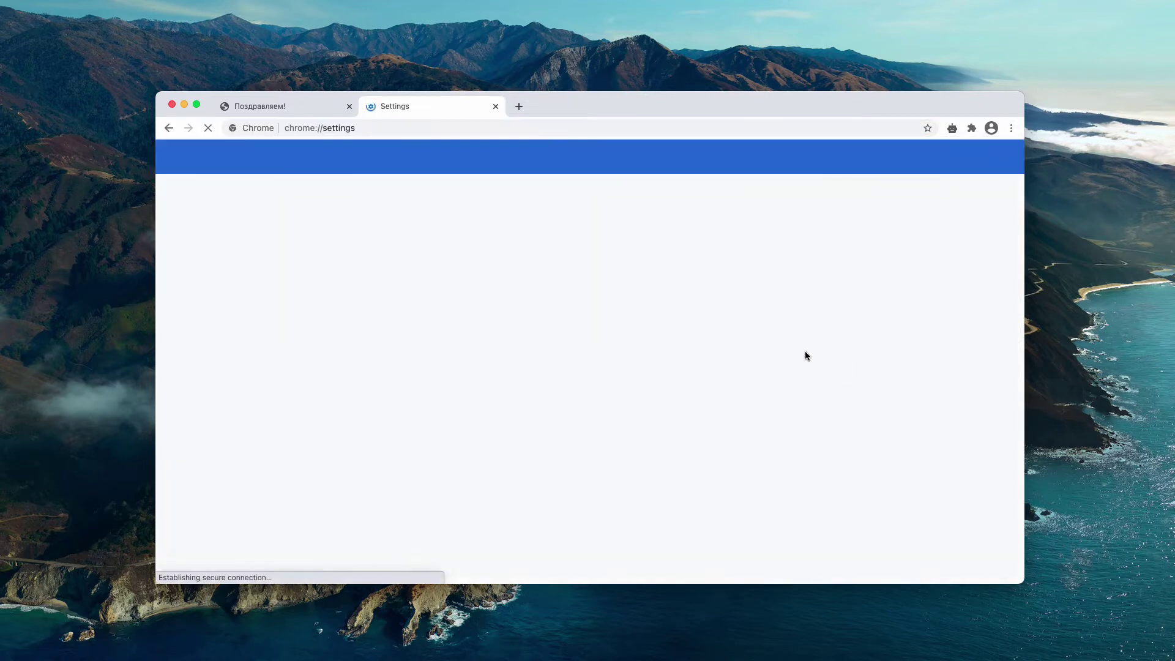
pyautogui.scroll(-3, 417, 416)
pyautogui.click(453, 530)
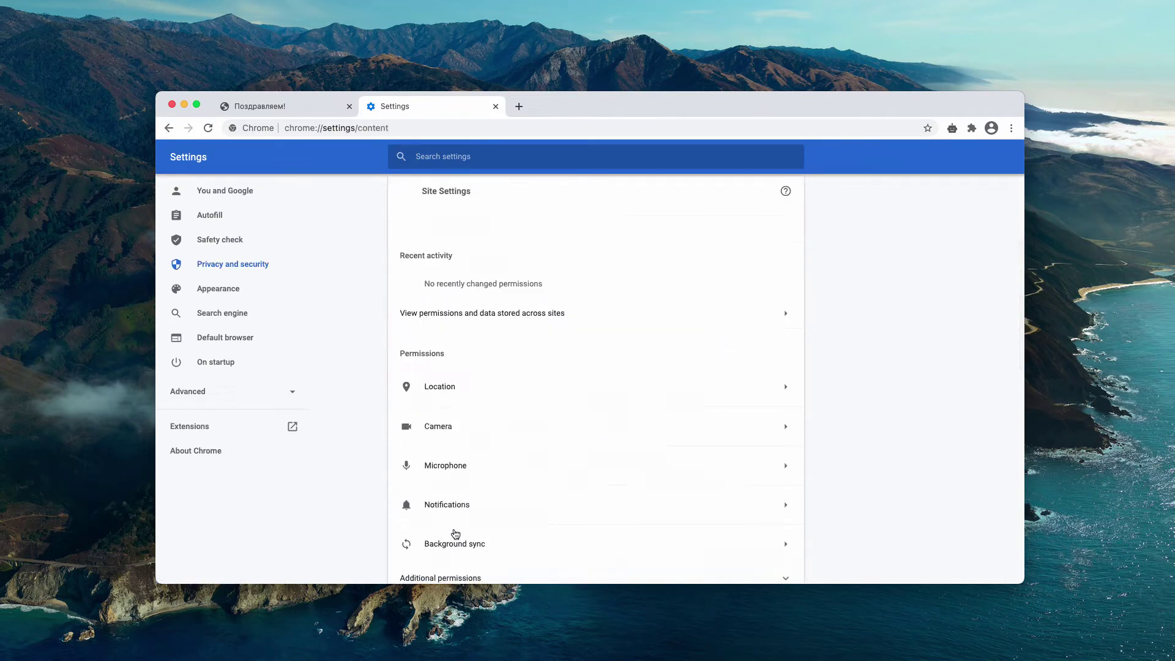
pyautogui.scroll(-1, 455, 528)
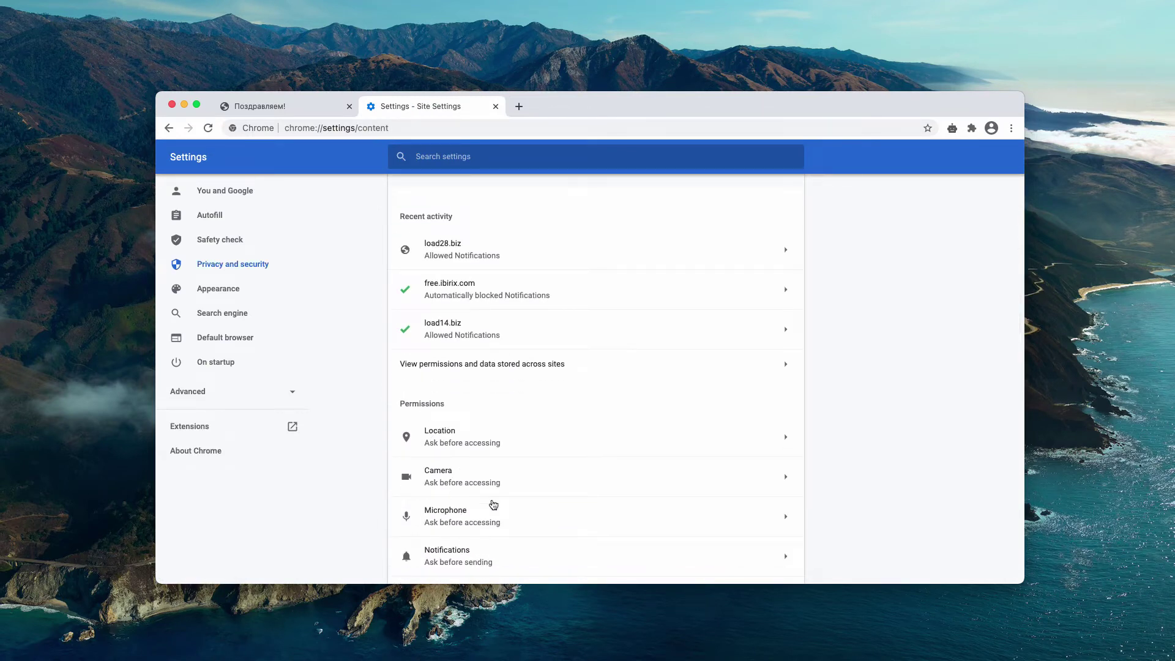
pyautogui.click(484, 564)
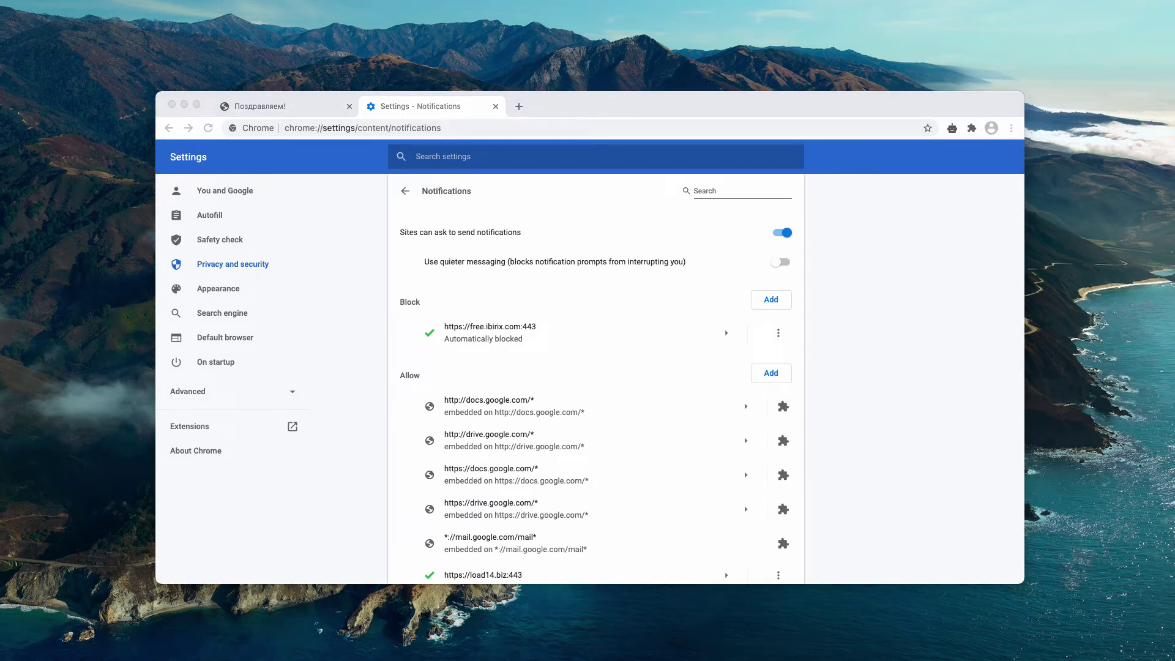
# Remove load28.biz and load14.biz from the sites allowed to send notifications.
pyautogui.scroll(-3, 427, 373)
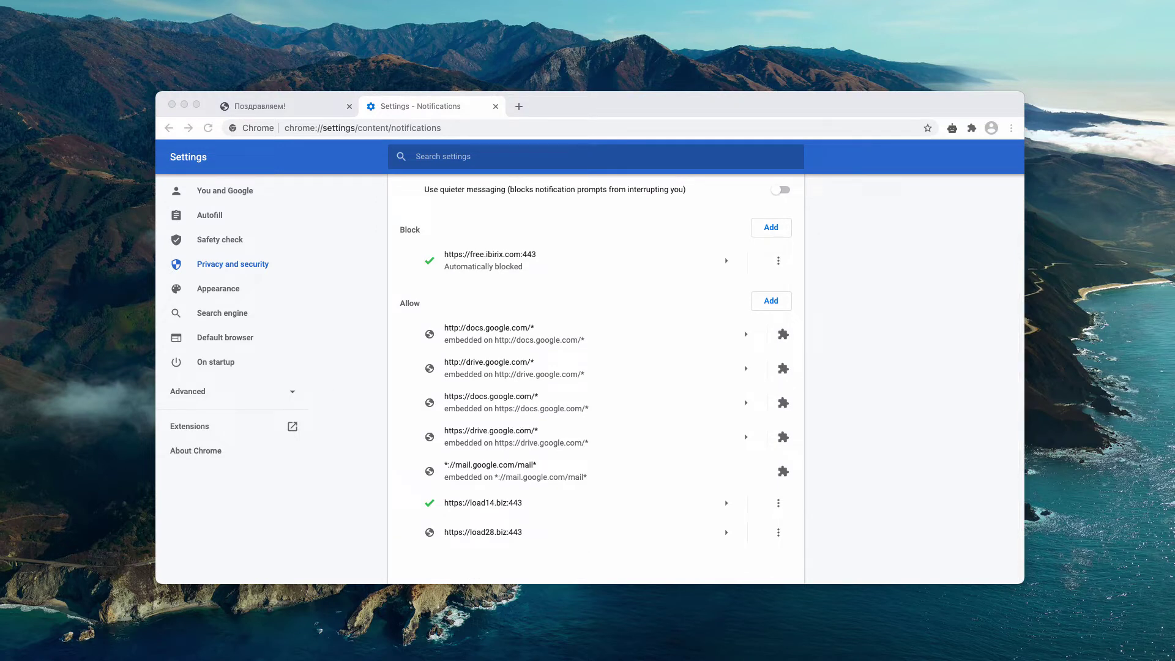
pyautogui.click(751, 569)
pyautogui.click(779, 532)
pyautogui.click(773, 527)
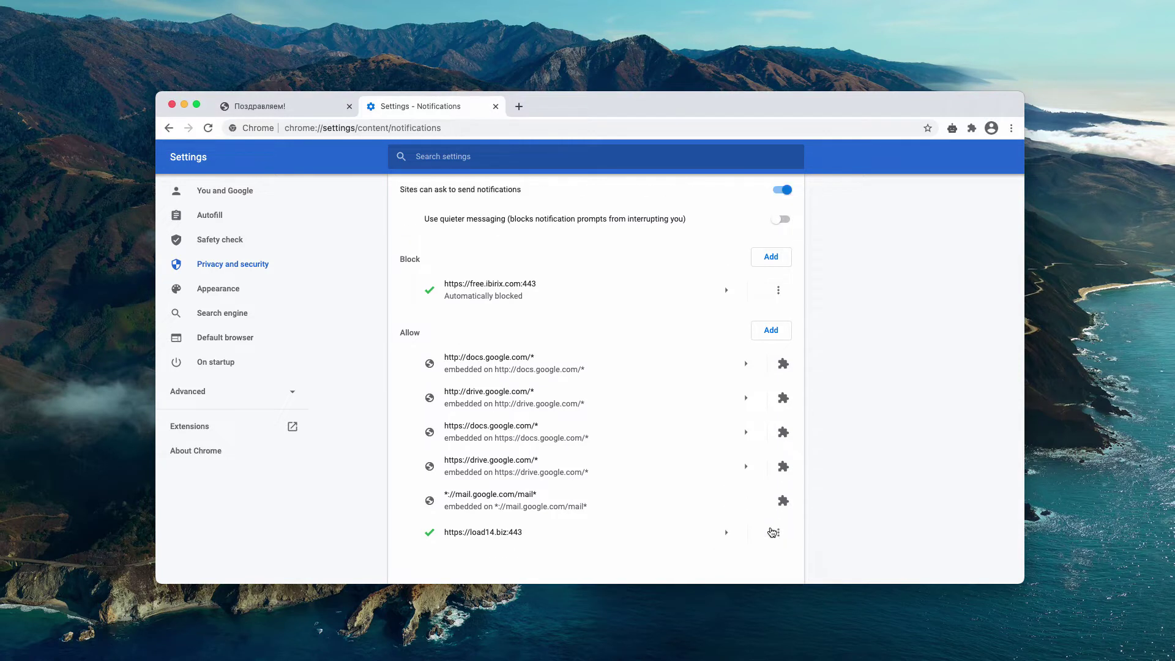
pyautogui.click(776, 532)
# Remove free.ibirix.com from the blocked notification sites.
pyautogui.click(777, 530)
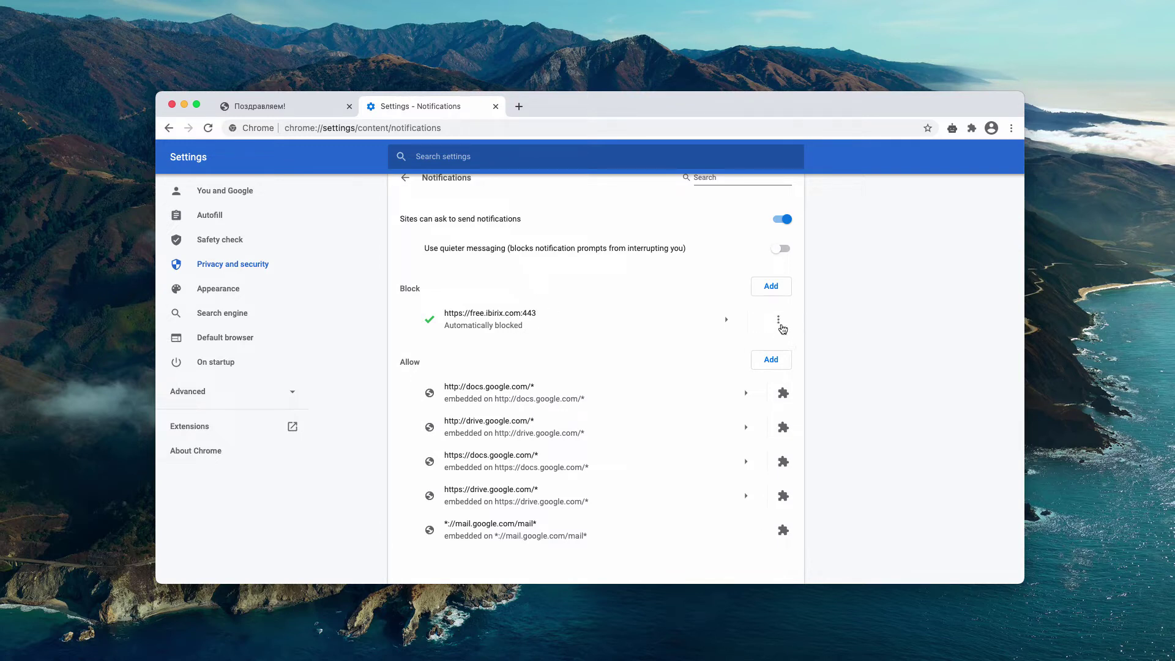
pyautogui.click(779, 325)
pyautogui.click(766, 367)
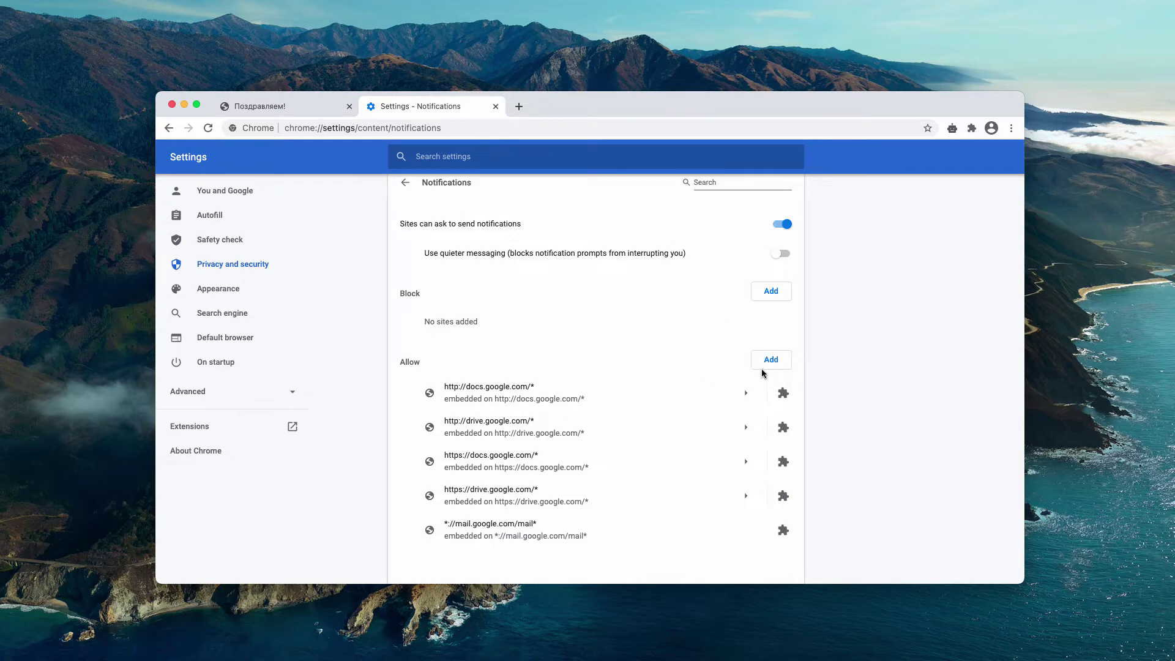
# Load combocleaner.com in Chrome, then switch to Combo Cleaner Premium and centre its window.
pyautogui.click(509, 126)
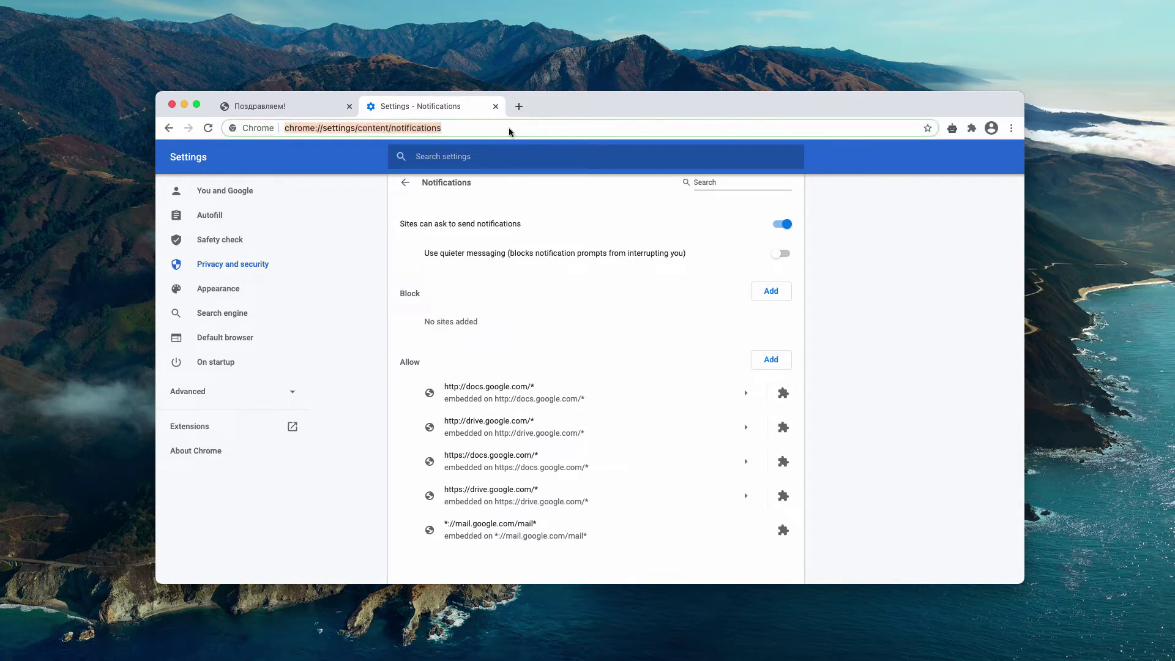
pyautogui.write('combocleaner.com')
pyautogui.press('Return')
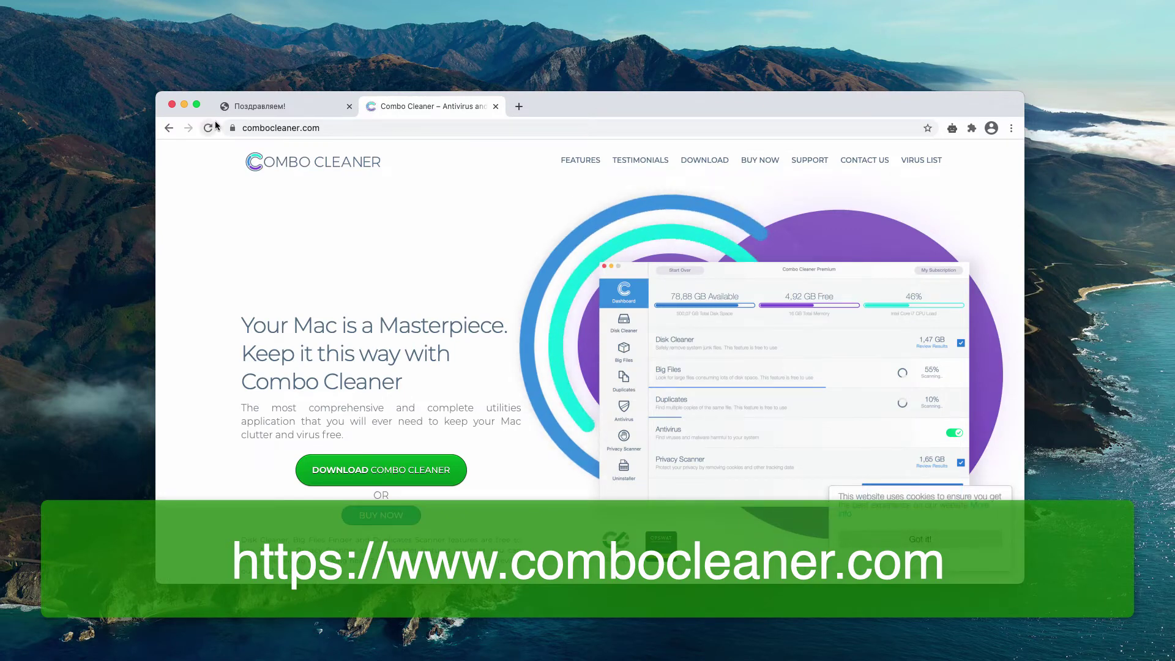
pyautogui.click(250, 128)
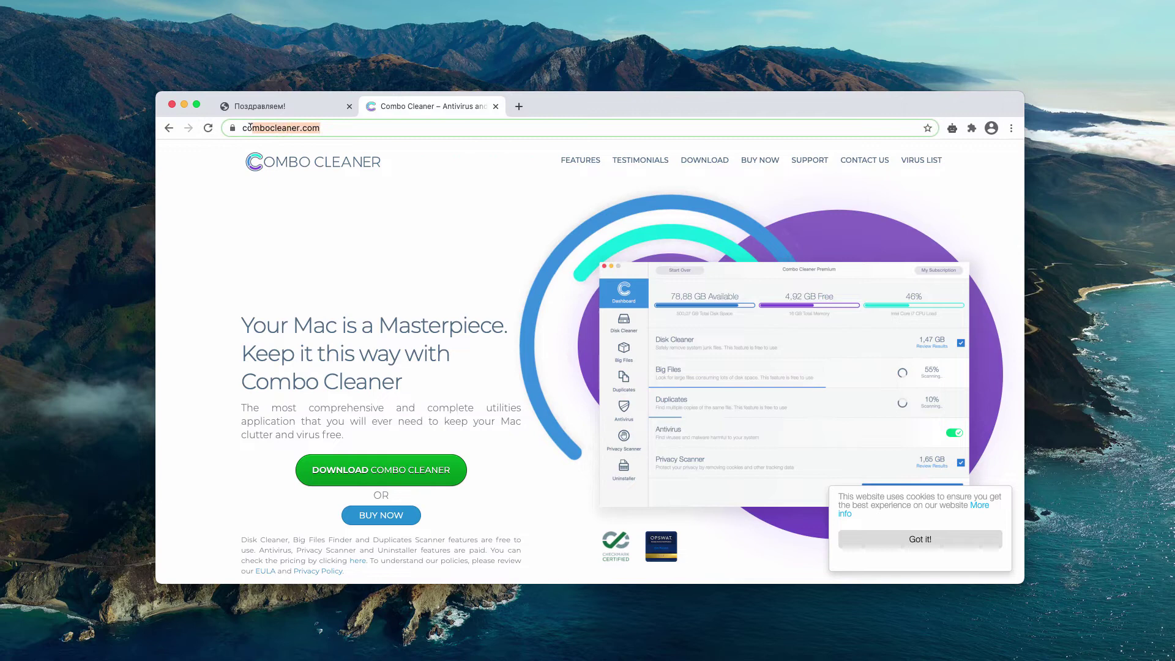
pyautogui.click(249, 128)
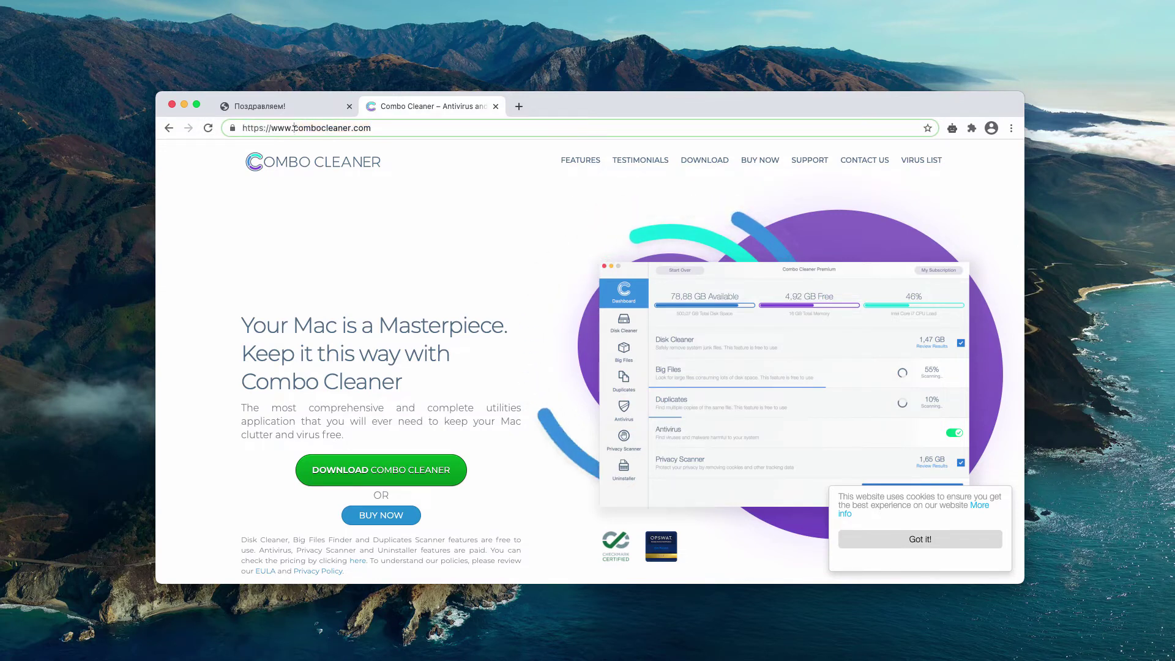
pyautogui.moveTo(294, 127); pyautogui.dragTo(371, 127)
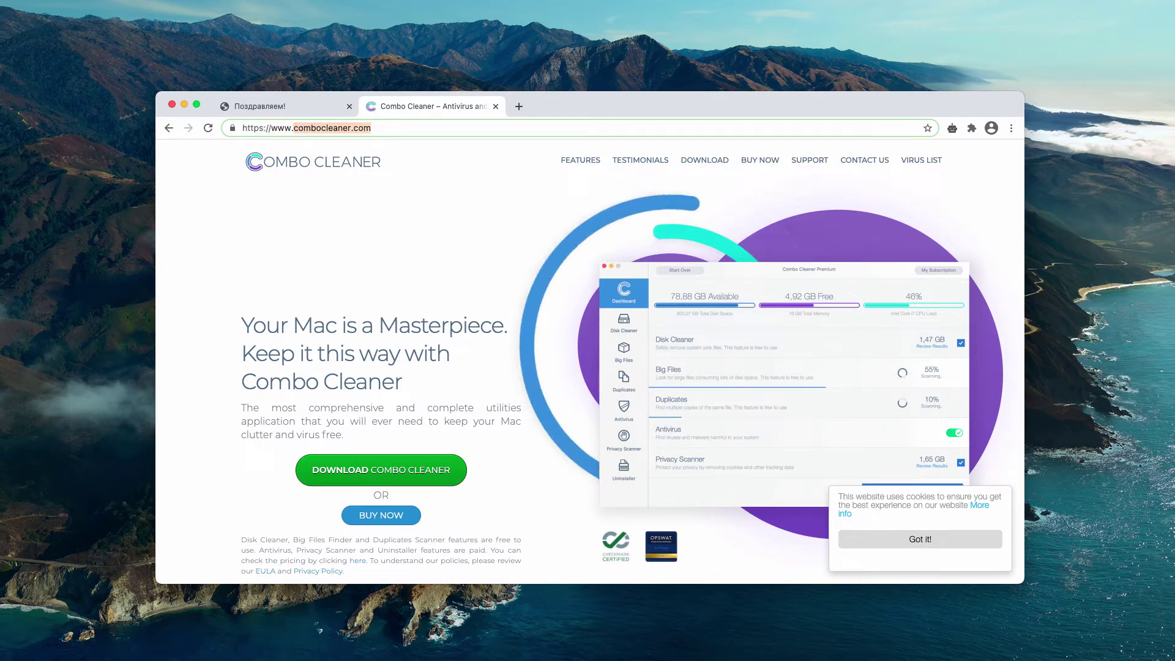
pyautogui.press('super+Tab')
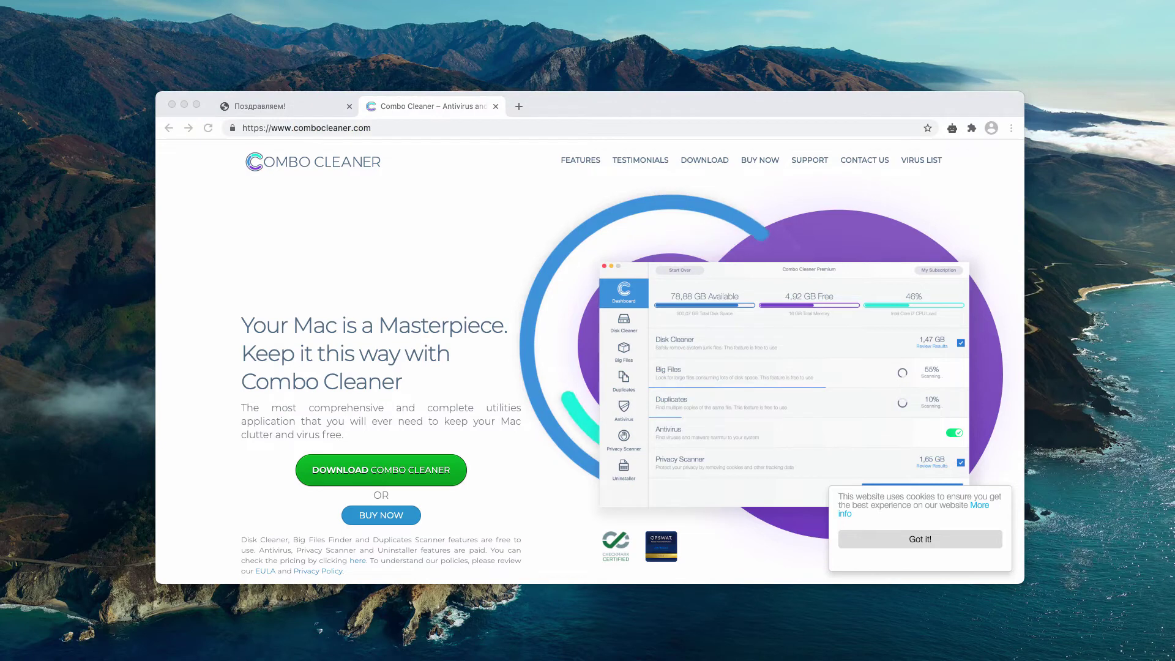
pyautogui.moveTo(342, 120); pyautogui.dragTo(579, 156)
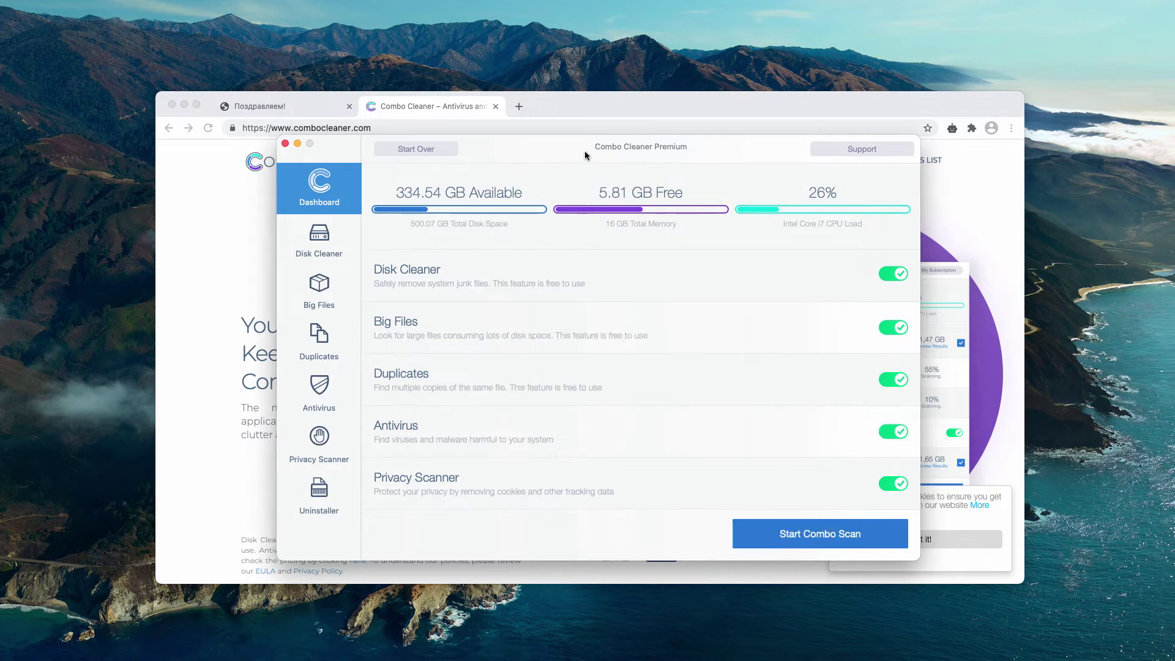
# Run the Combo Scan, checking Antivirus Quick Scan progress, until the dashboard shows results.
pyautogui.click(787, 538)
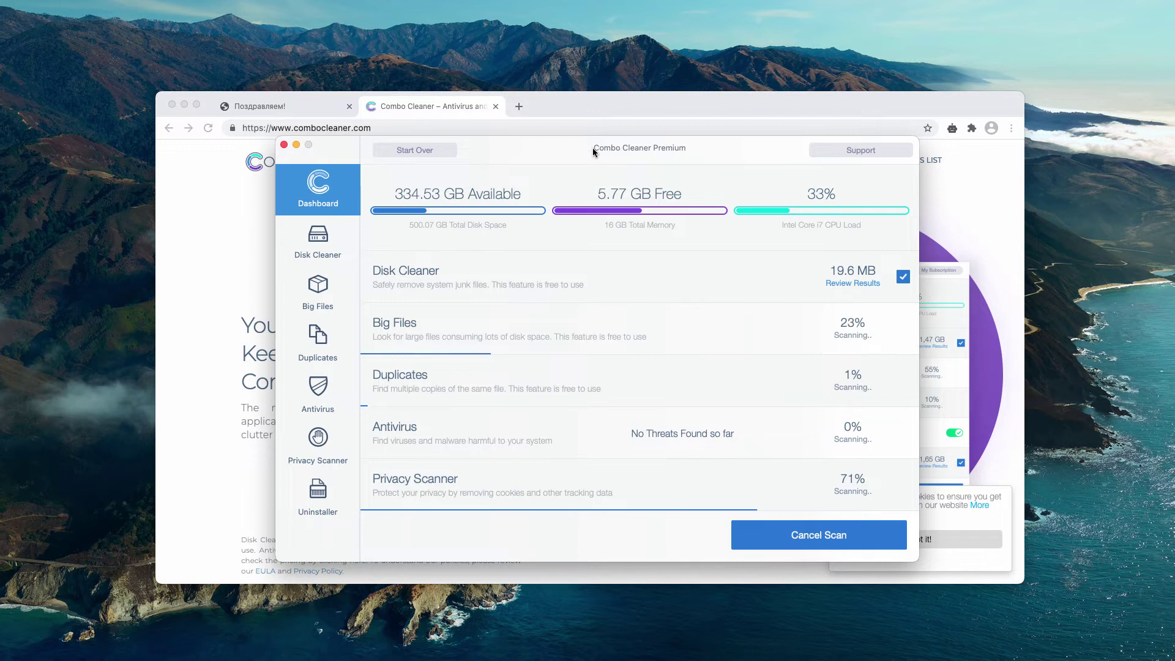
pyautogui.moveTo(593, 152); pyautogui.dragTo(584, 154)
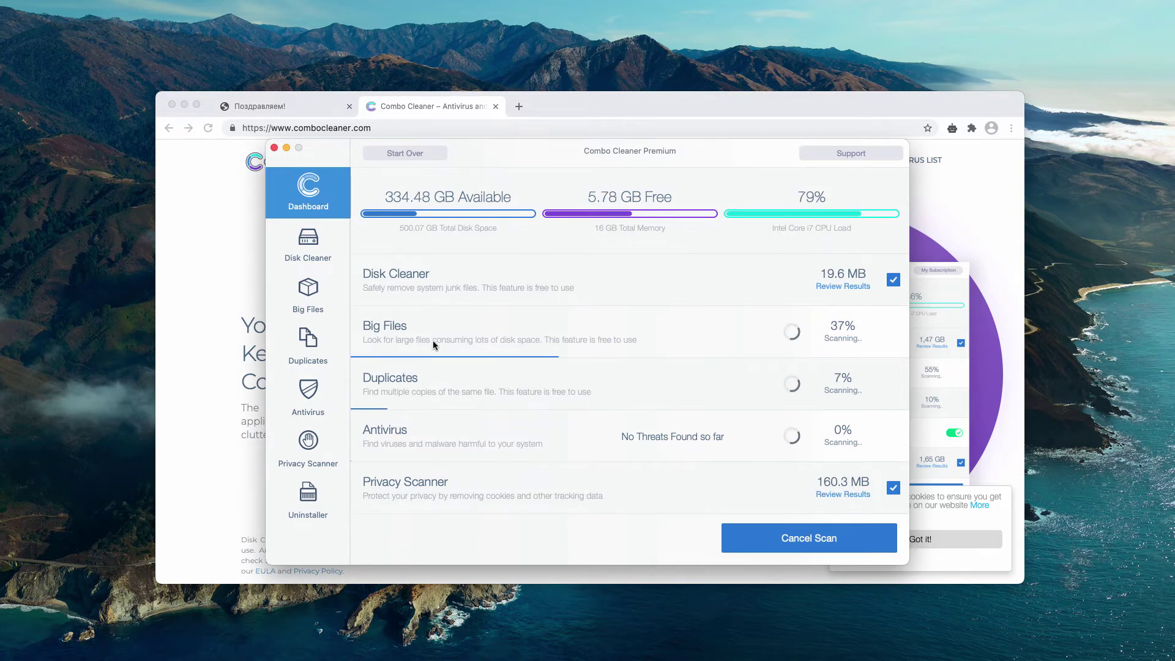
pyautogui.click(312, 393)
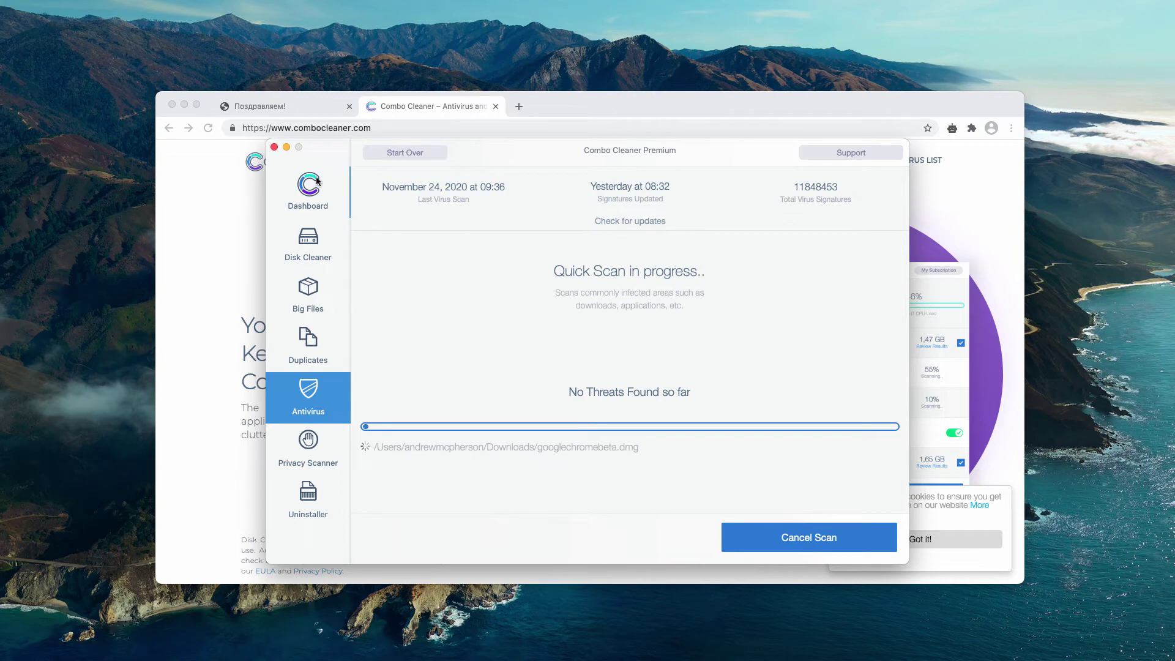
pyautogui.click(298, 195)
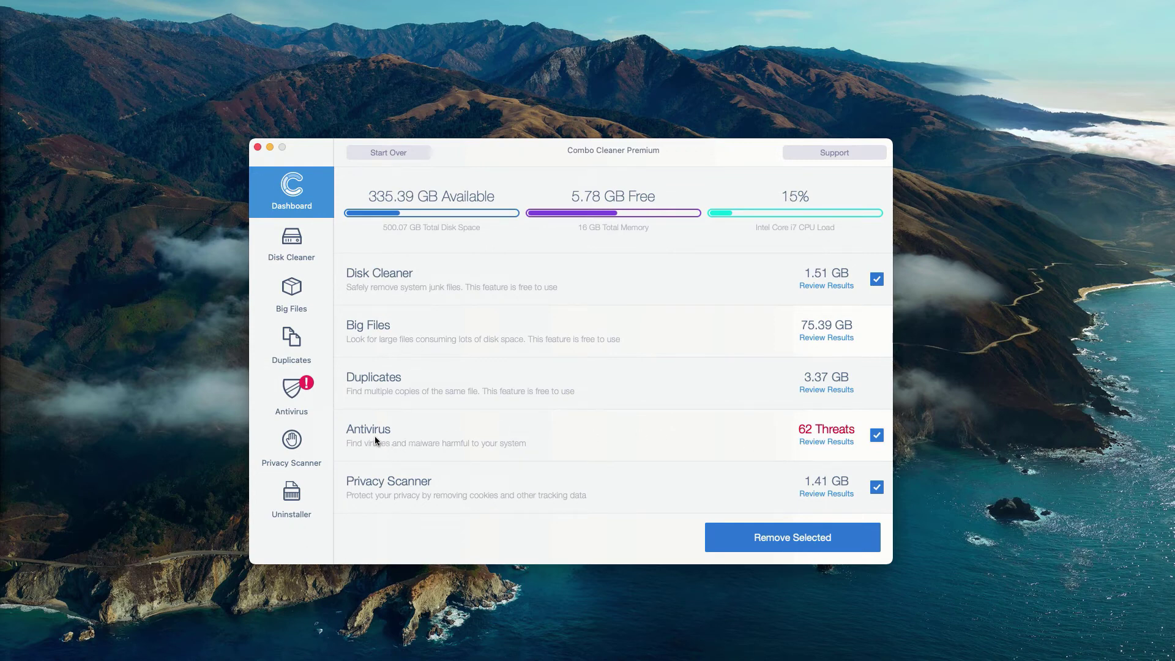
# Open Review Results for the 62 Antivirus threats.
pyautogui.click(833, 445)
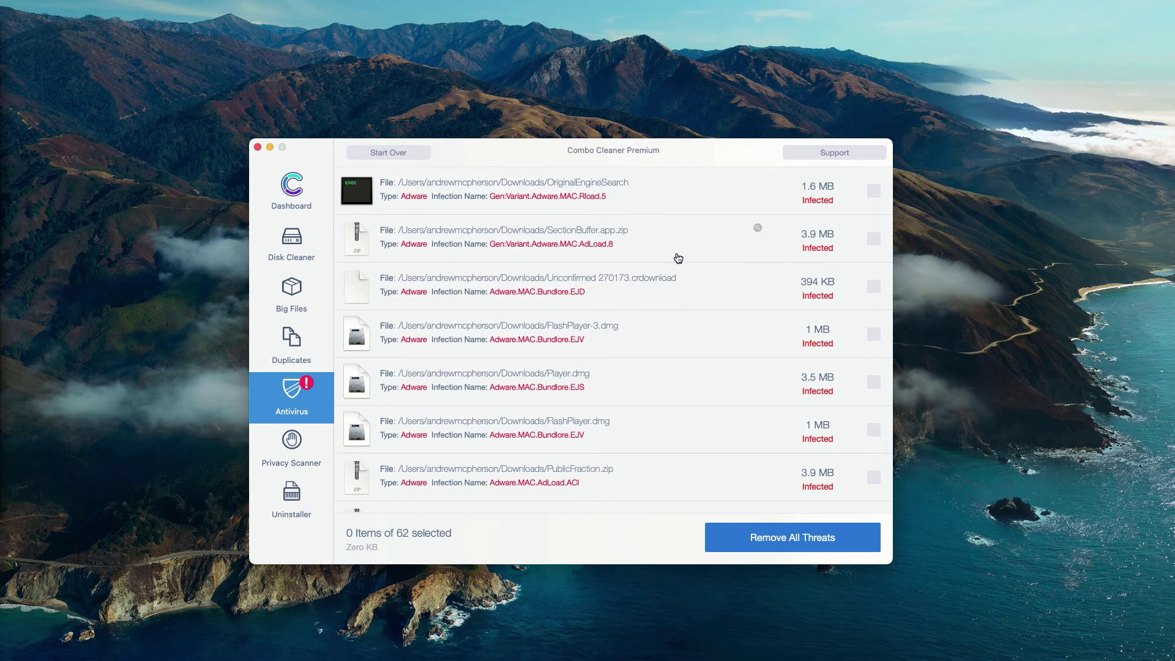
# Show SectionBuffer.app.zip in Finder from its Antivirus results row.
pyautogui.click(759, 231)
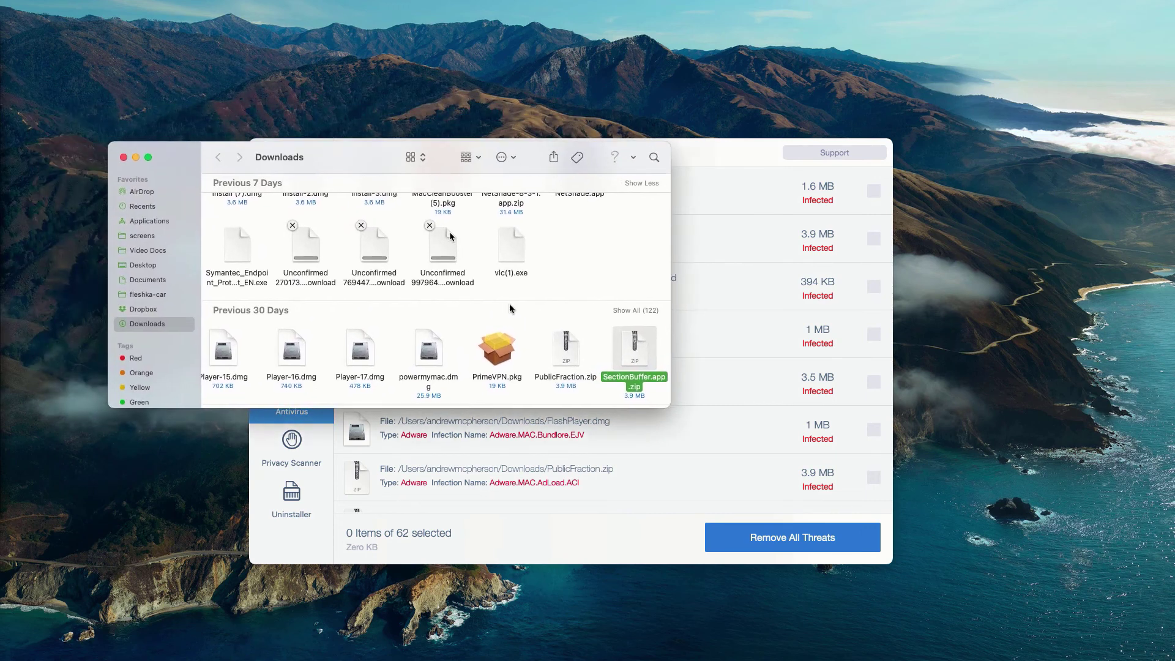
# Move SectionBuffer.app.zip to the Trash and close the Downloads window.
pyautogui.rightClick(637, 357)
pyautogui.click(669, 393)
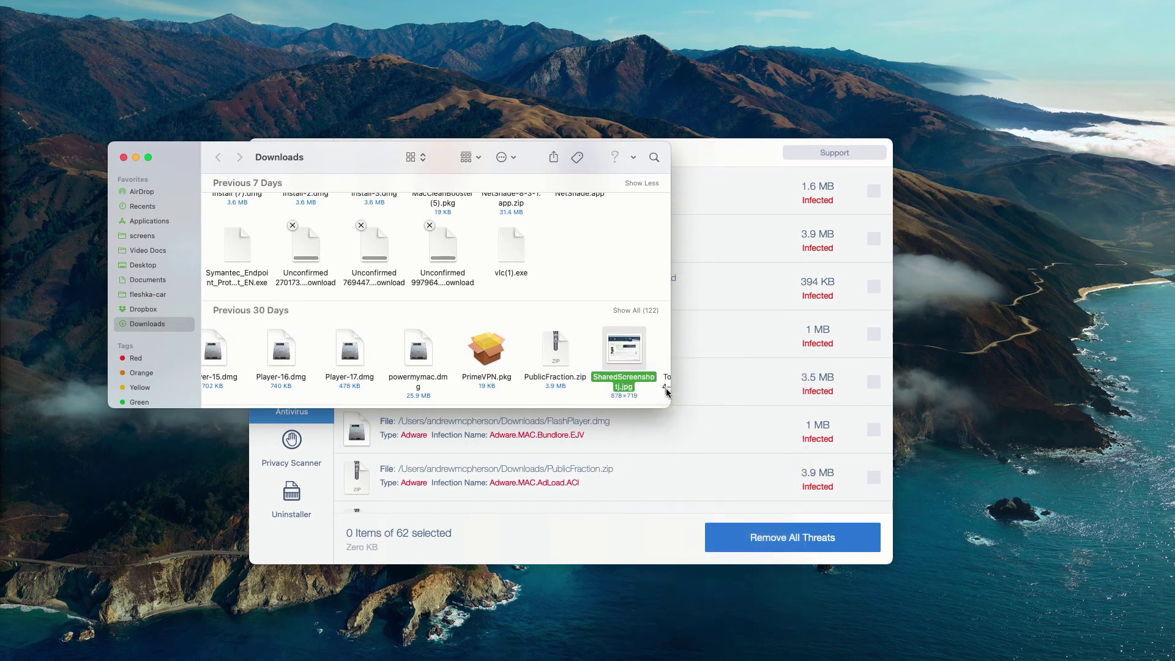
pyautogui.click(124, 158)
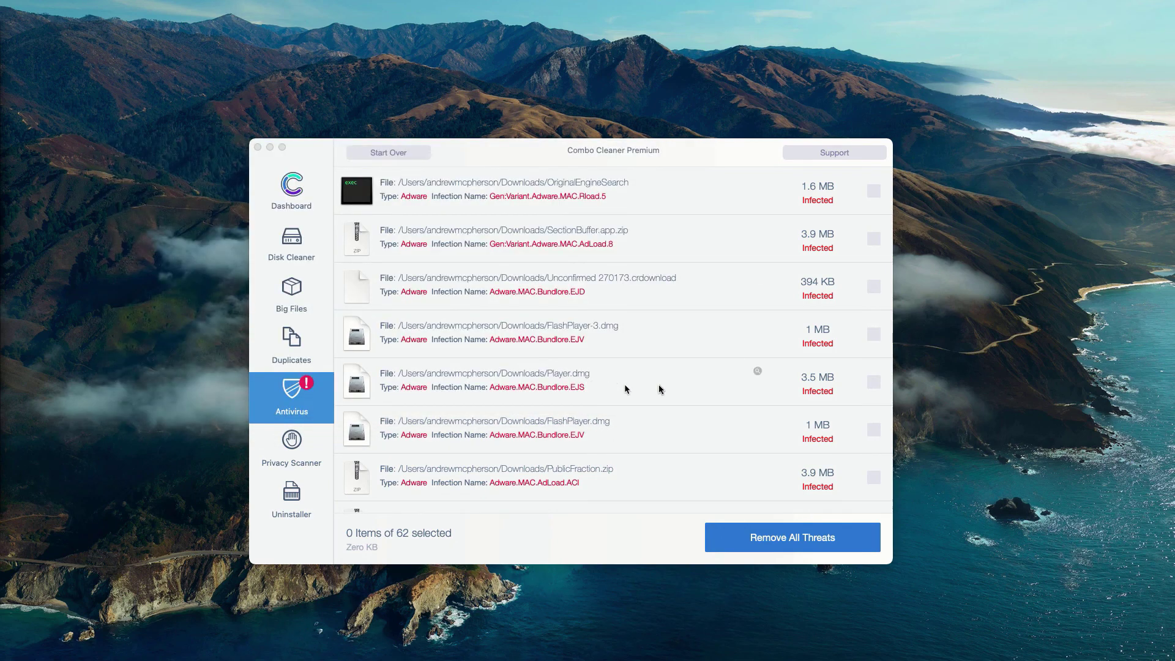
# Reveal Player.dmg in Finder, move it to the Trash, and close the Downloads window.
pyautogui.click(758, 371)
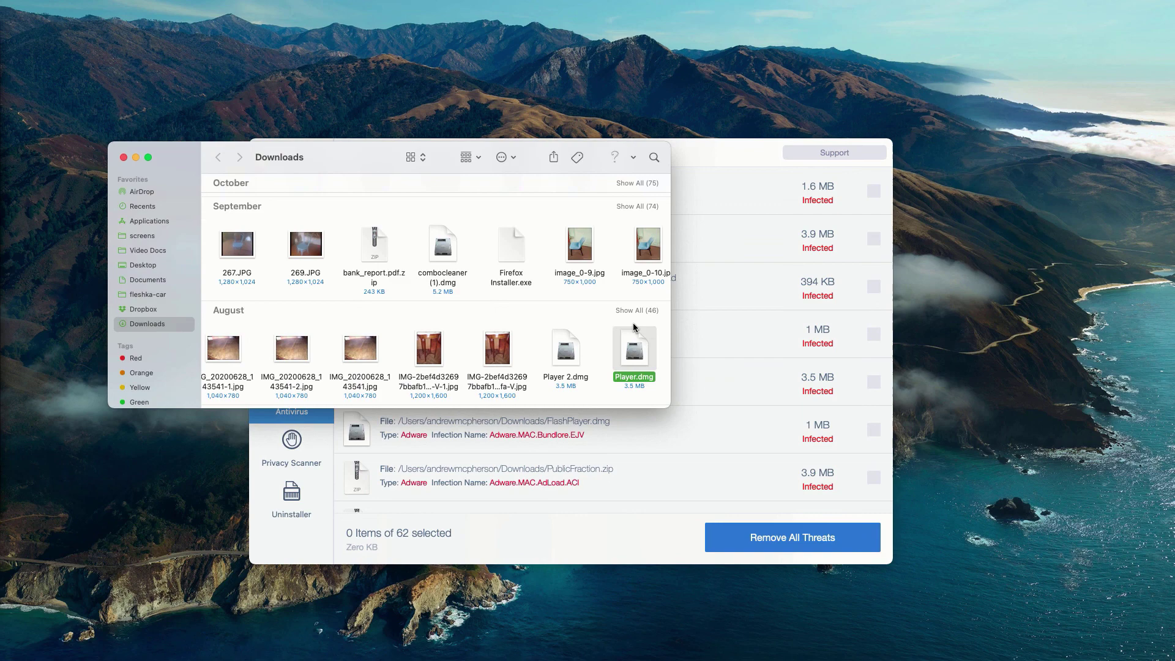
pyautogui.rightClick(633, 349)
pyautogui.click(668, 382)
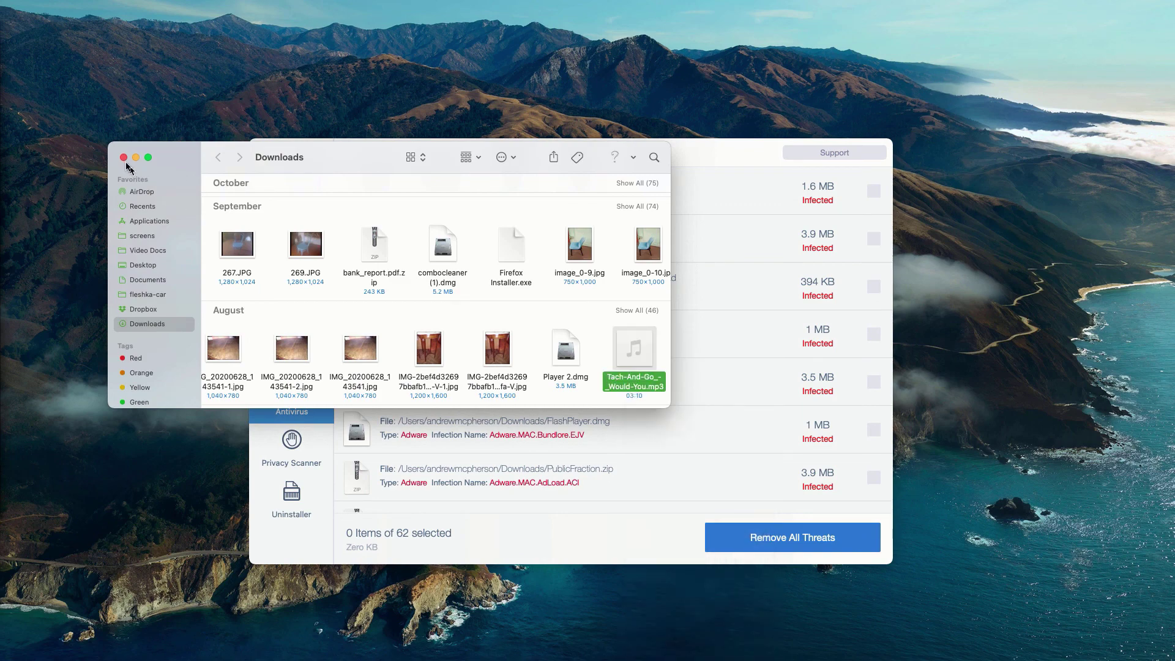
pyautogui.click(124, 158)
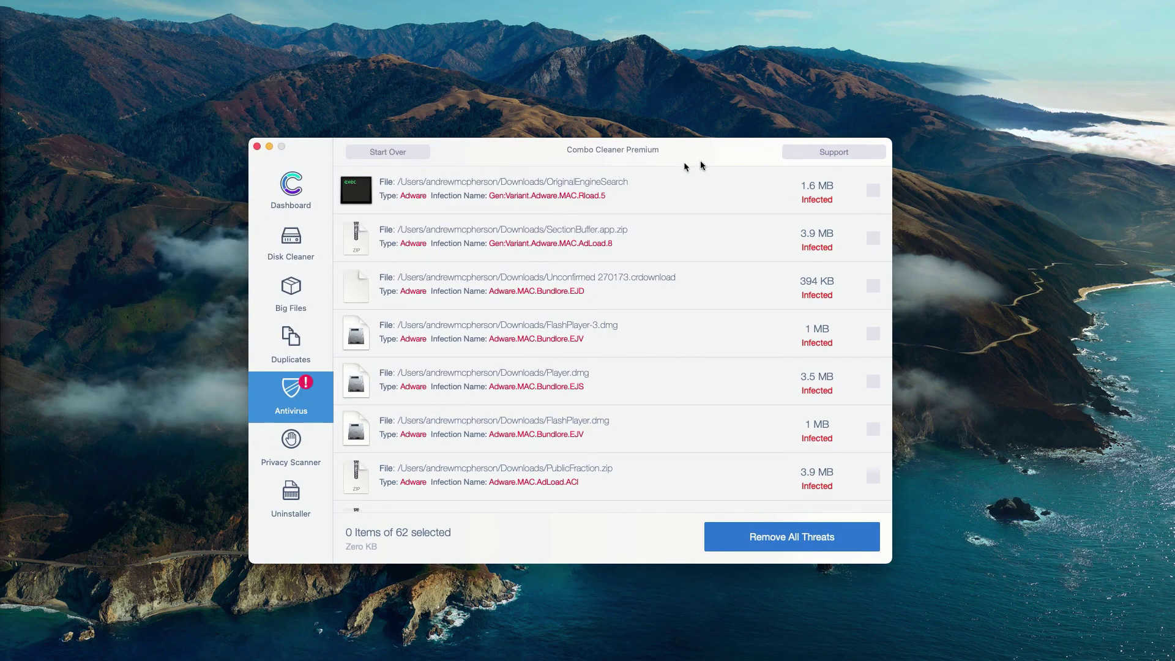